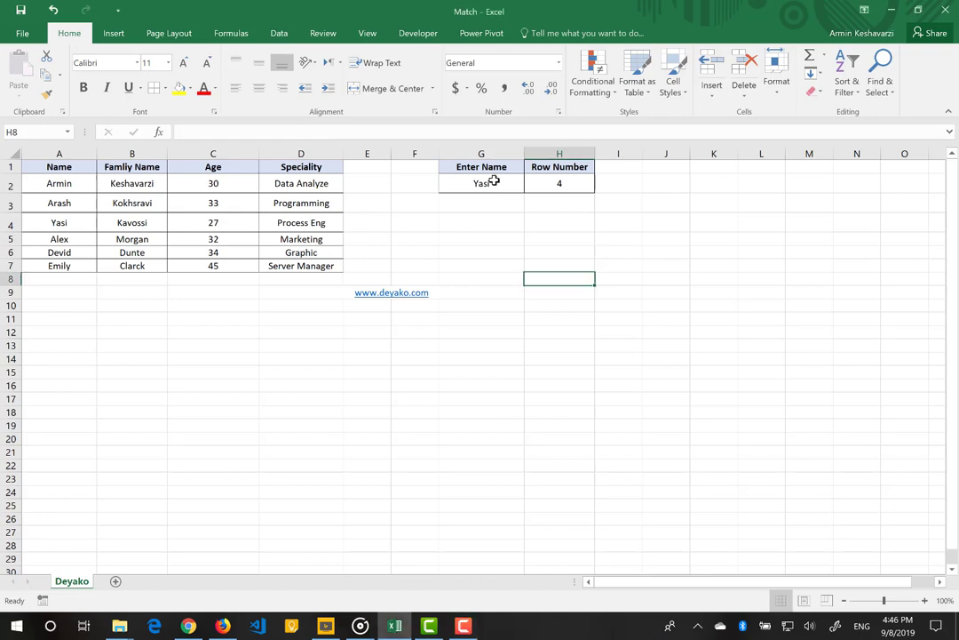
Review the names in column A, row 4, and the existing formula in H2
left_click(63, 153)
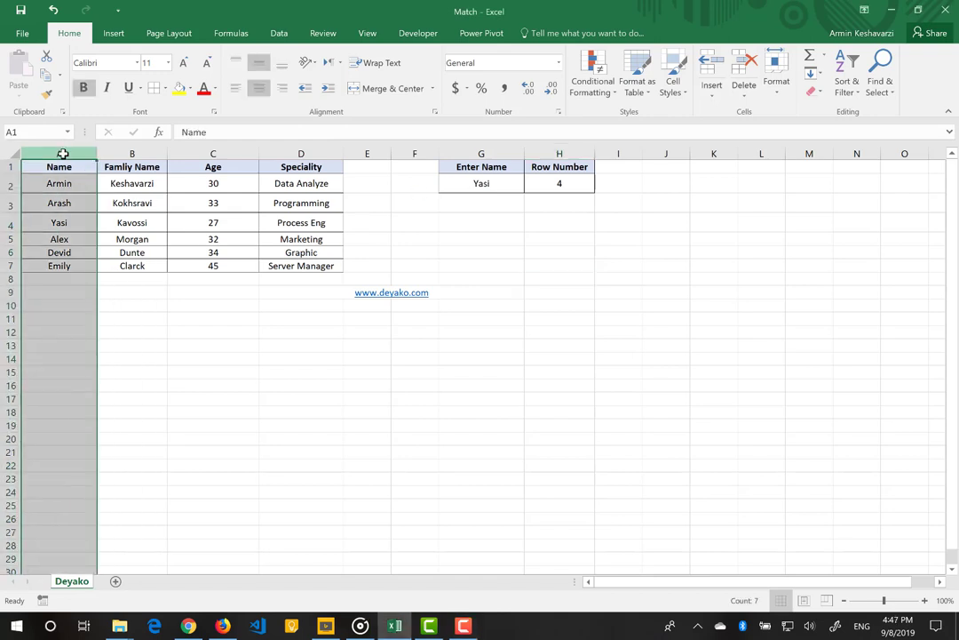
left_click(8, 225)
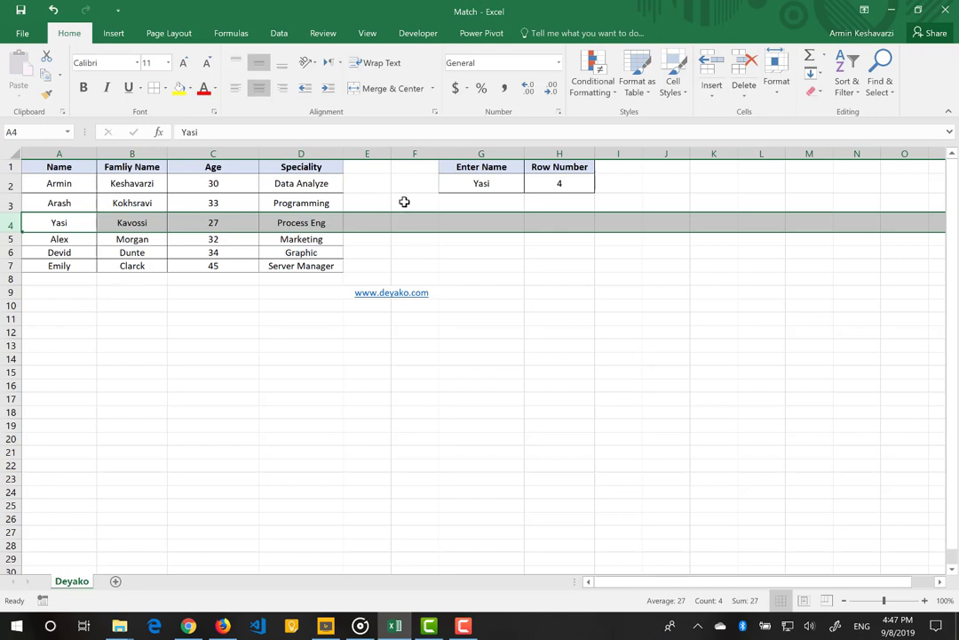
left_click(543, 194)
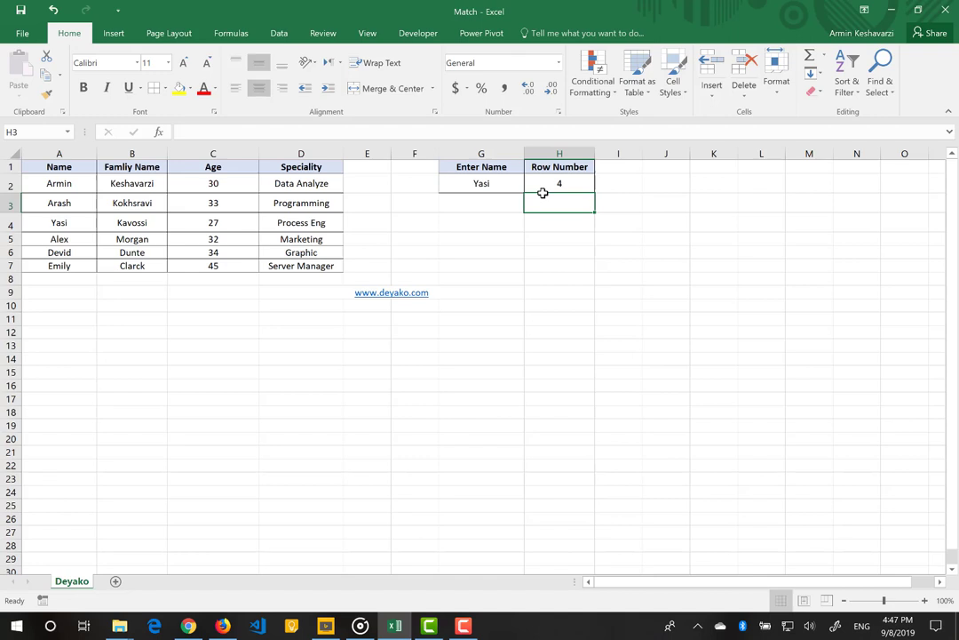
left_click(562, 180)
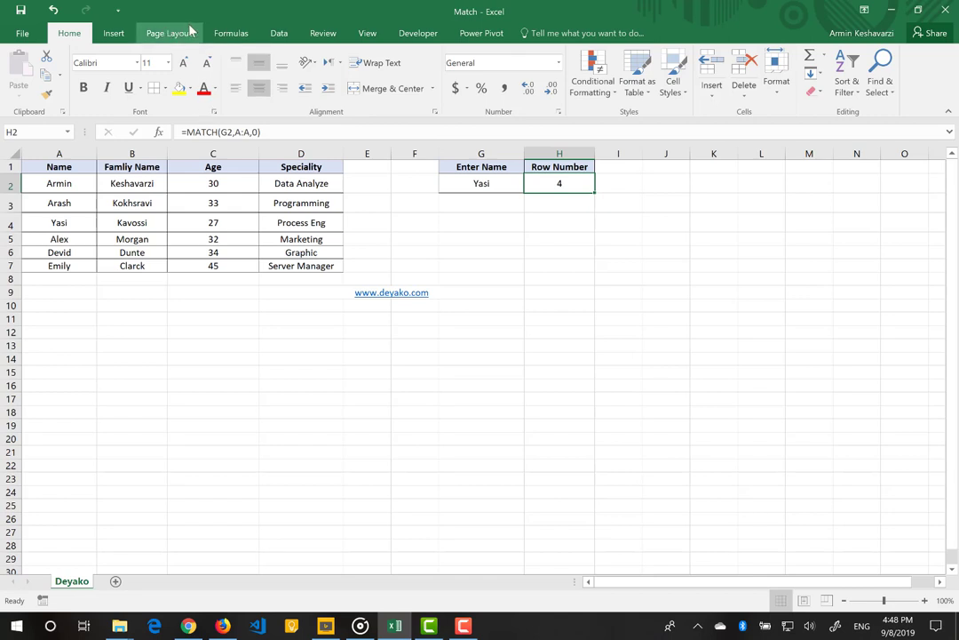
Insert MATCH from Formulas > Lookup & Reference, then cancel it to keep the original formula
left_click(227, 34)
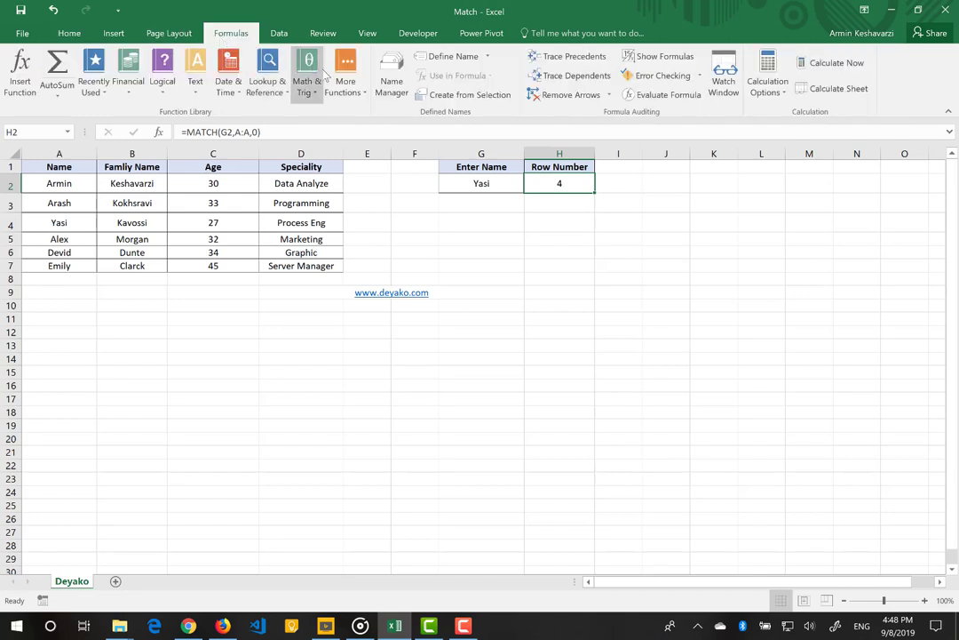
left_click(269, 89)
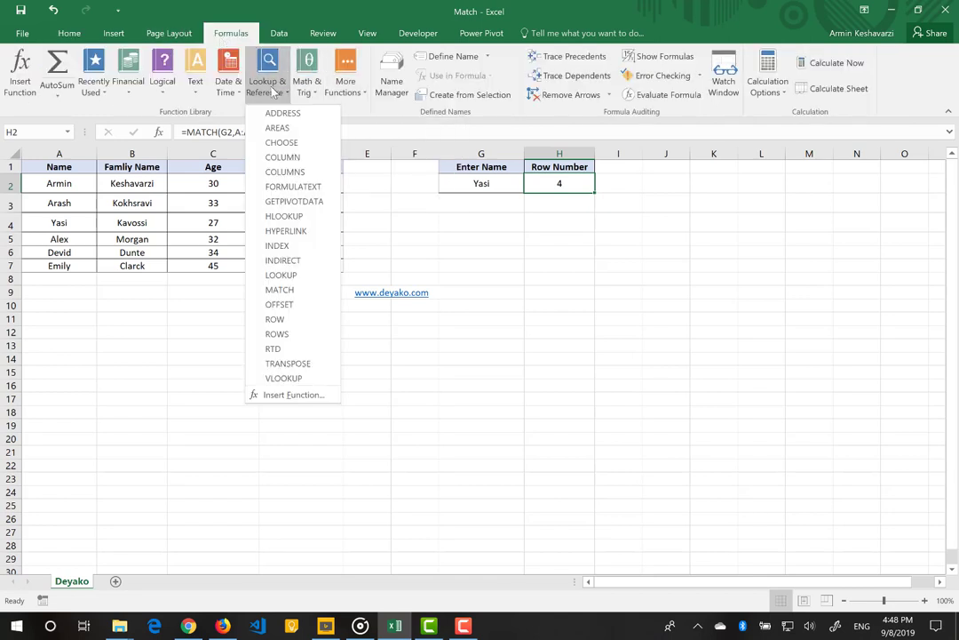
left_click(308, 293)
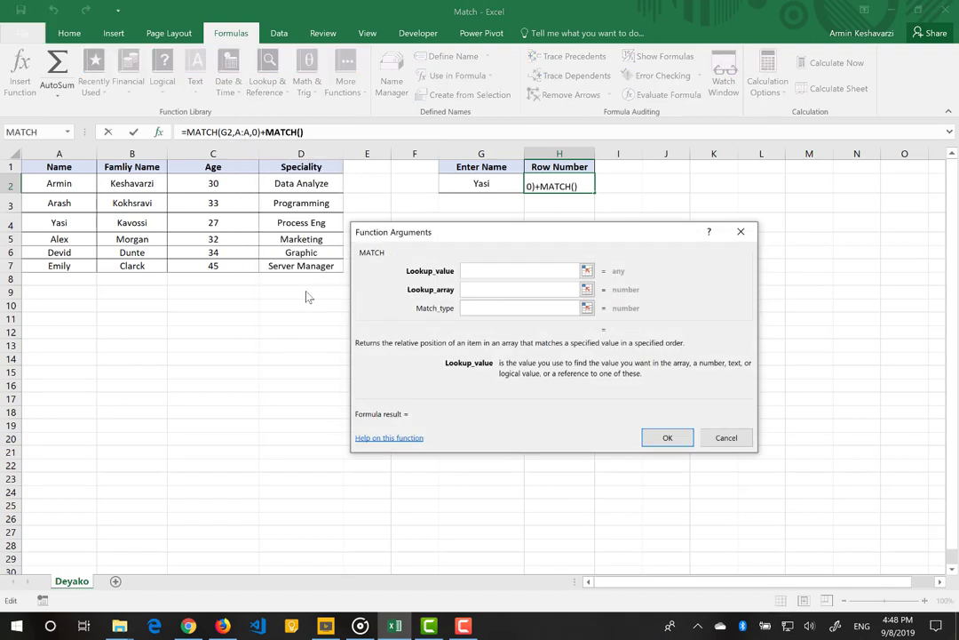
left_click(734, 442)
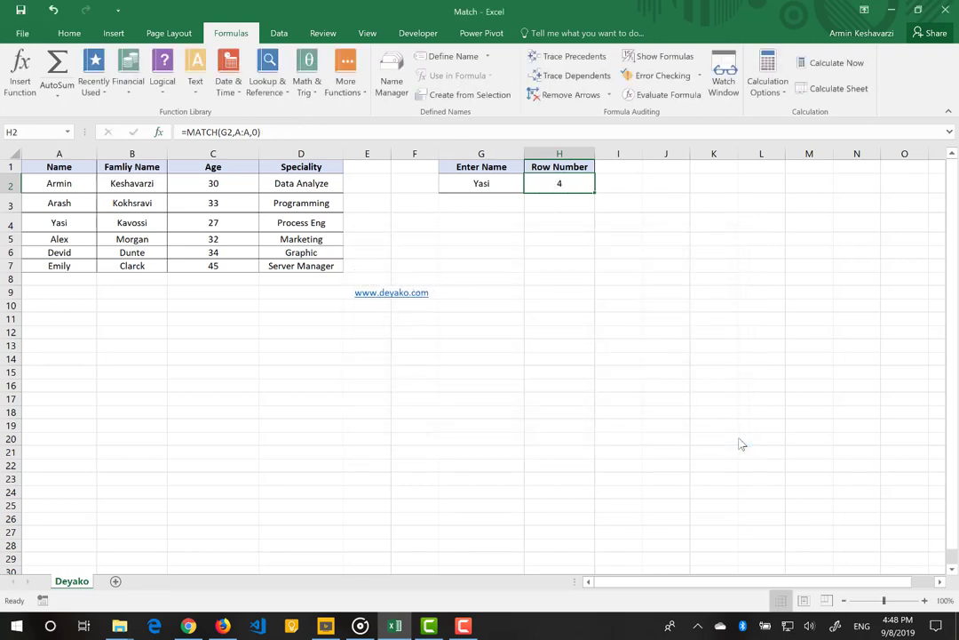
Re-enter H2 as =MATCH via autocomplete and show its Function Arguments
type("=ma")
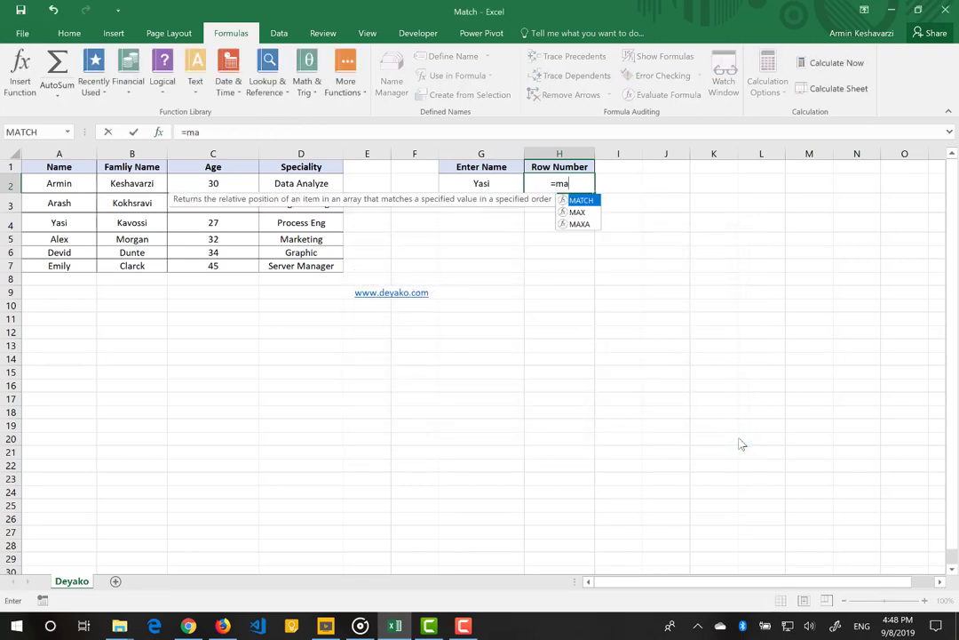
key("Tab")
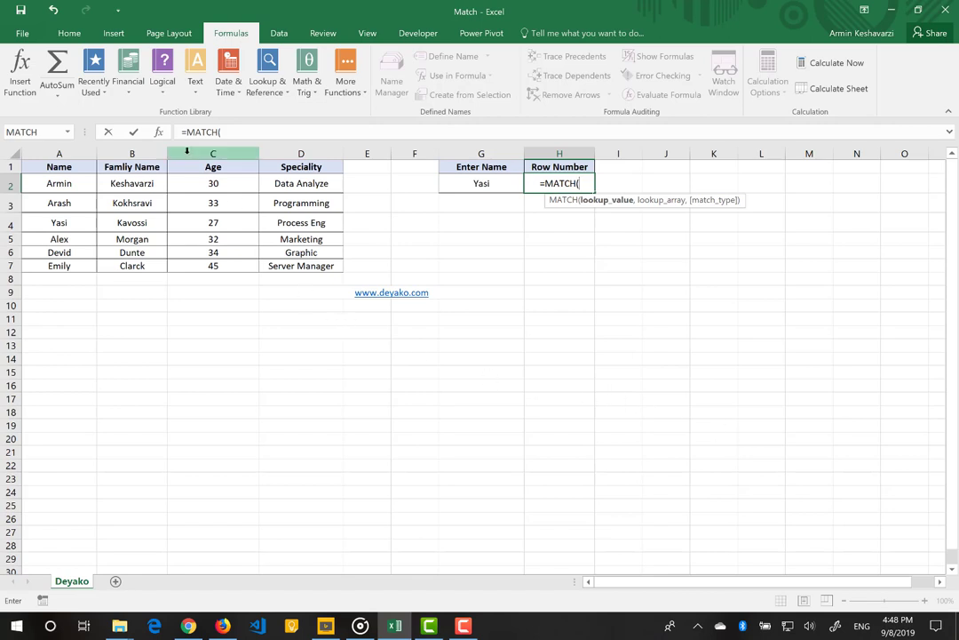
key("ctrl+a")
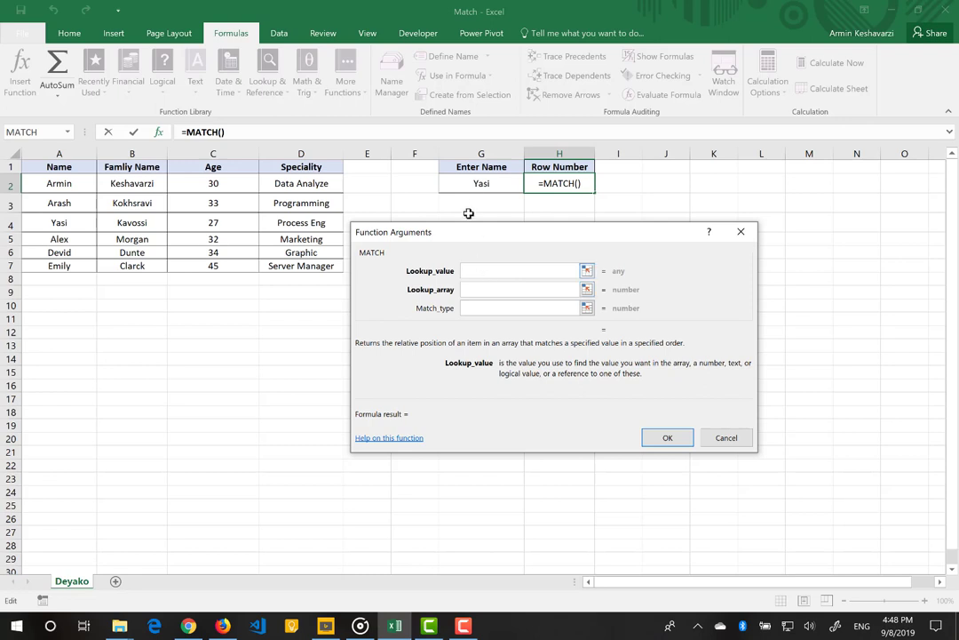
Set Lookup_value to G2 and Lookup_array to the names A1:A7, previewing a result of 4
left_click(481, 183)
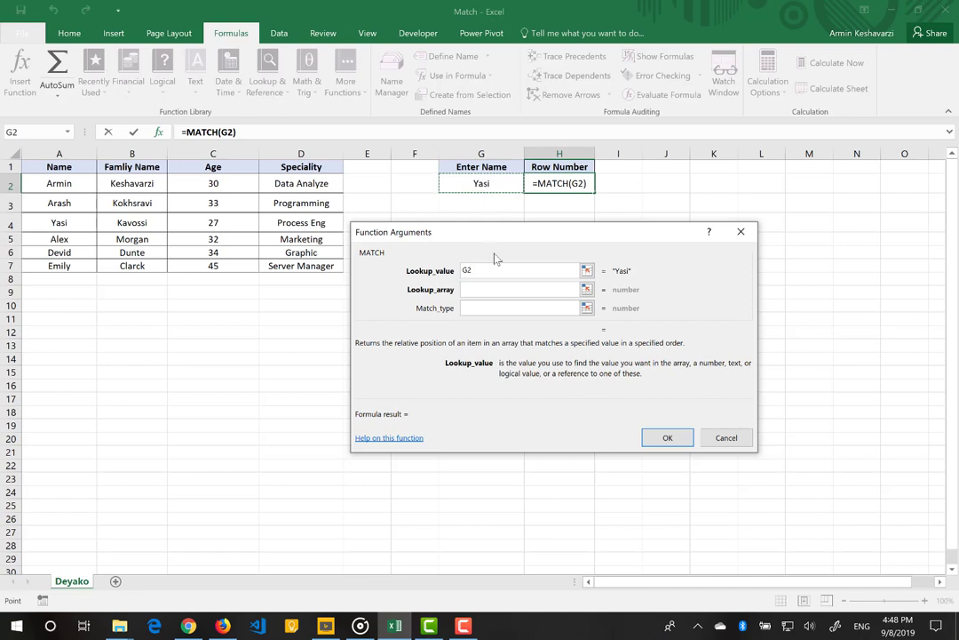
left_click_drag(474, 270, 460, 265)
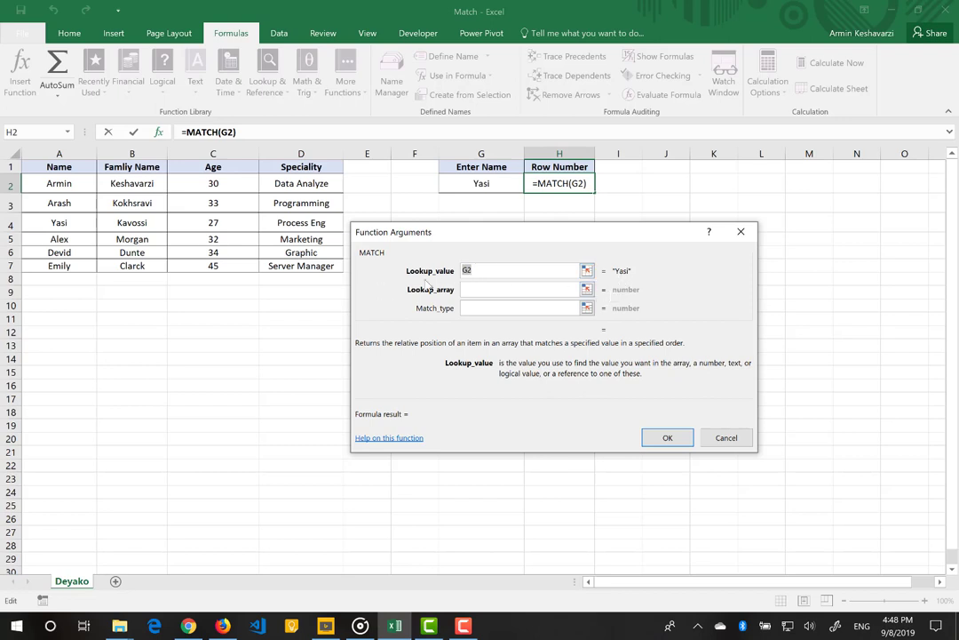
left_click(469, 294)
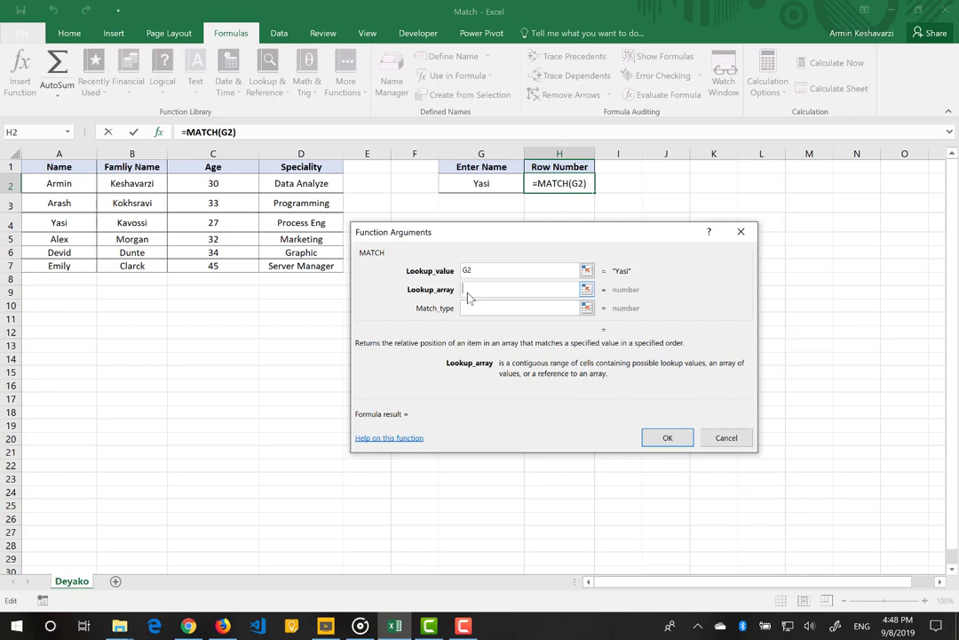
left_click(60, 155)
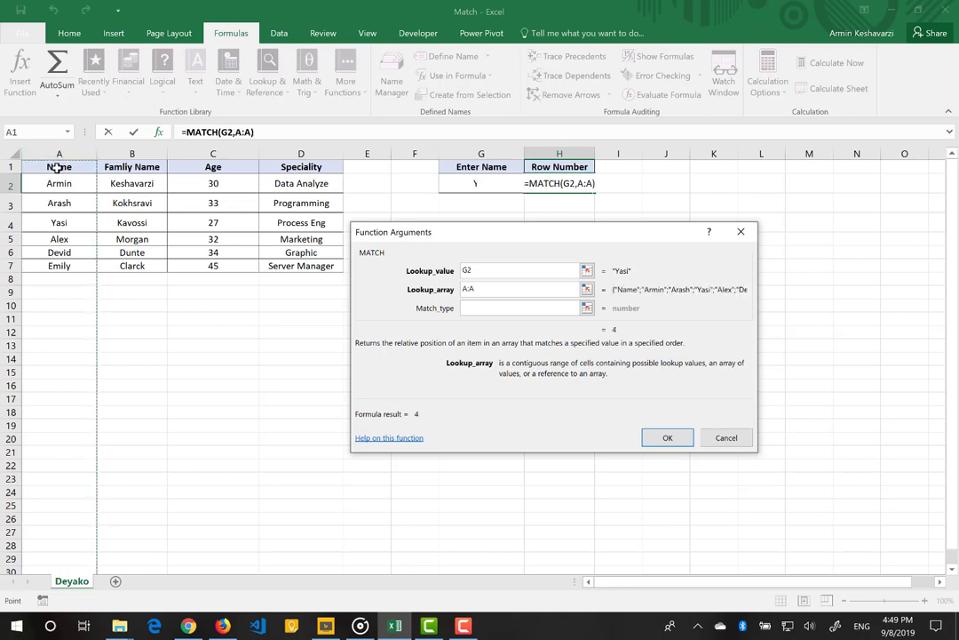
mouse_move(55, 167)
left_mouse_down()
mouse_move(59, 271)
mouse_move(58, 260)
left_mouse_up()
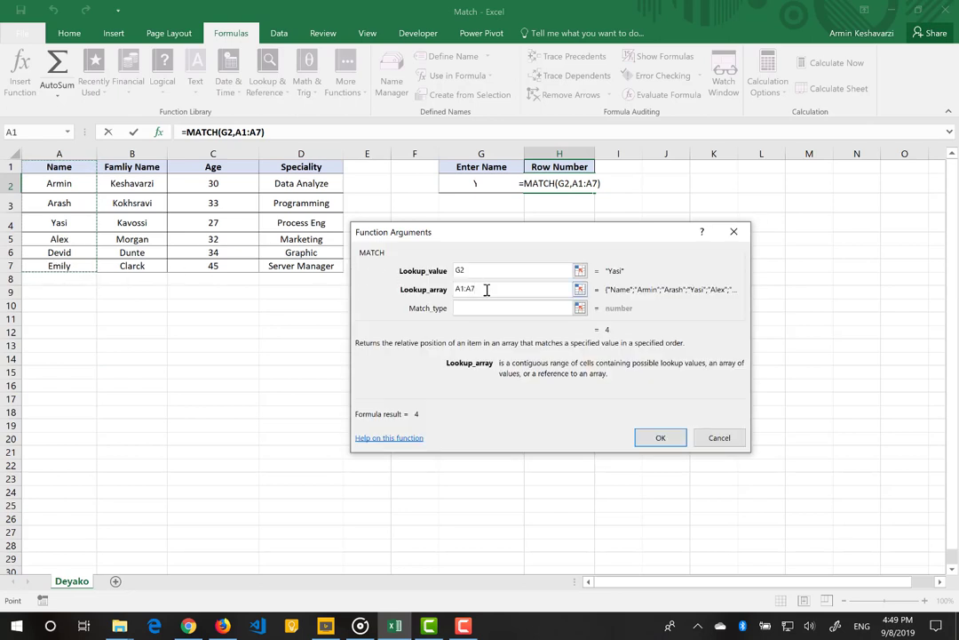
left_click_drag(475, 289, 444, 289)
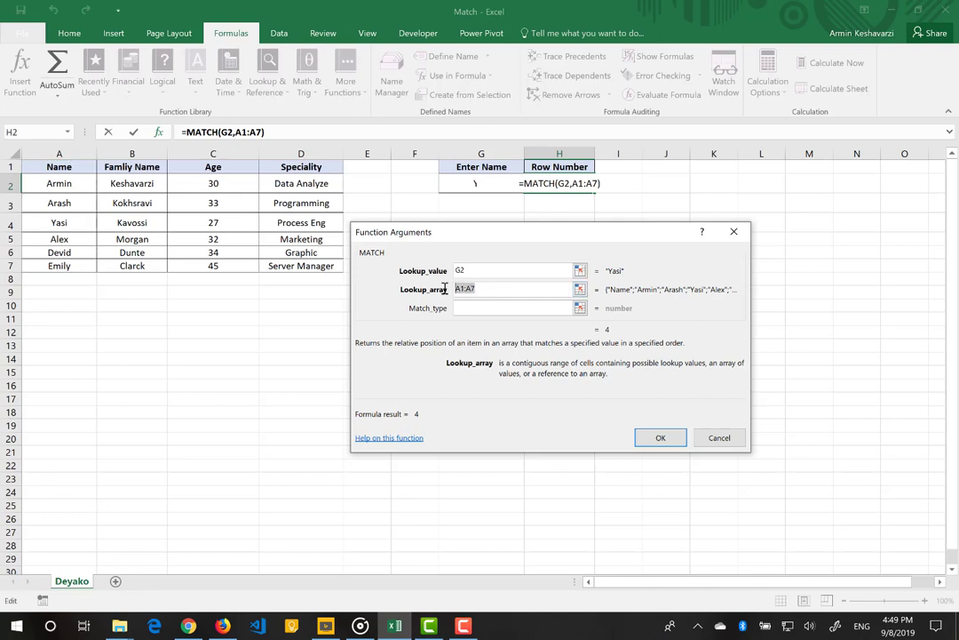
Replace the lookup array with A3:A7, so the MATCH preview returns 5
key("BackSpace")
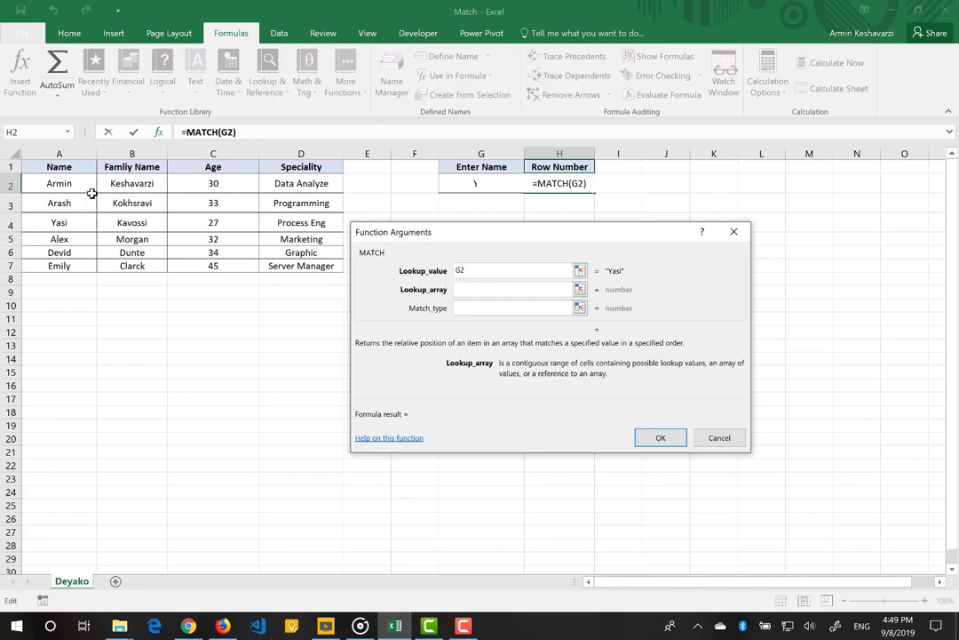
left_click_drag(77, 183, 80, 225)
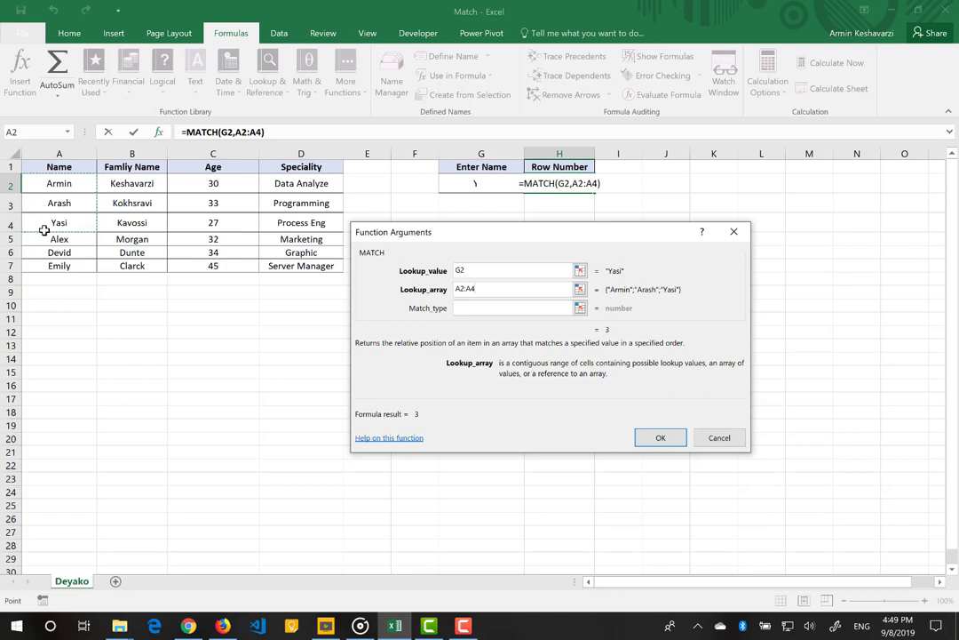
left_click(55, 155)
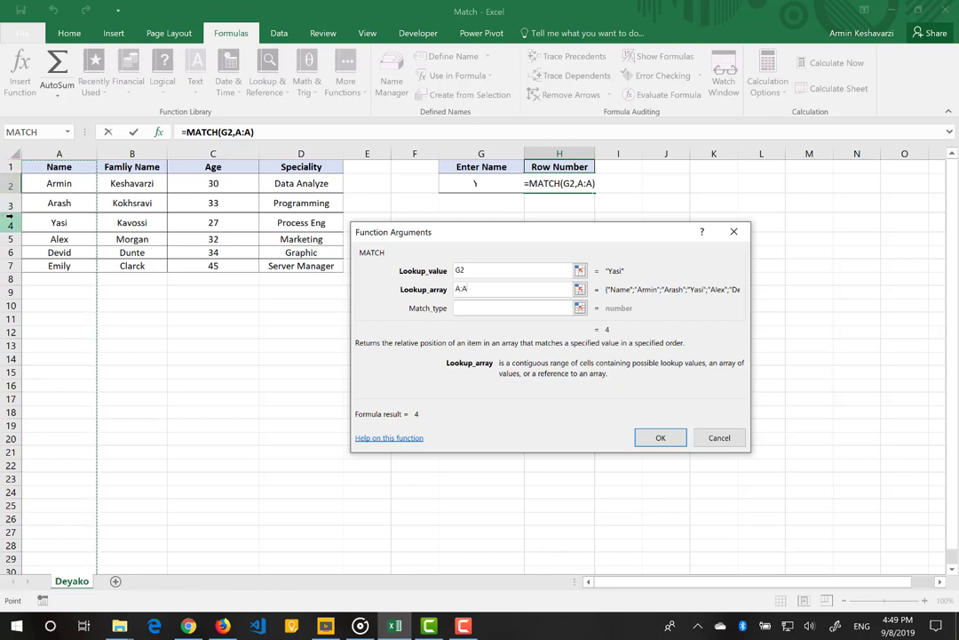
left_click(451, 288)
key("Delete")
key("Delete")
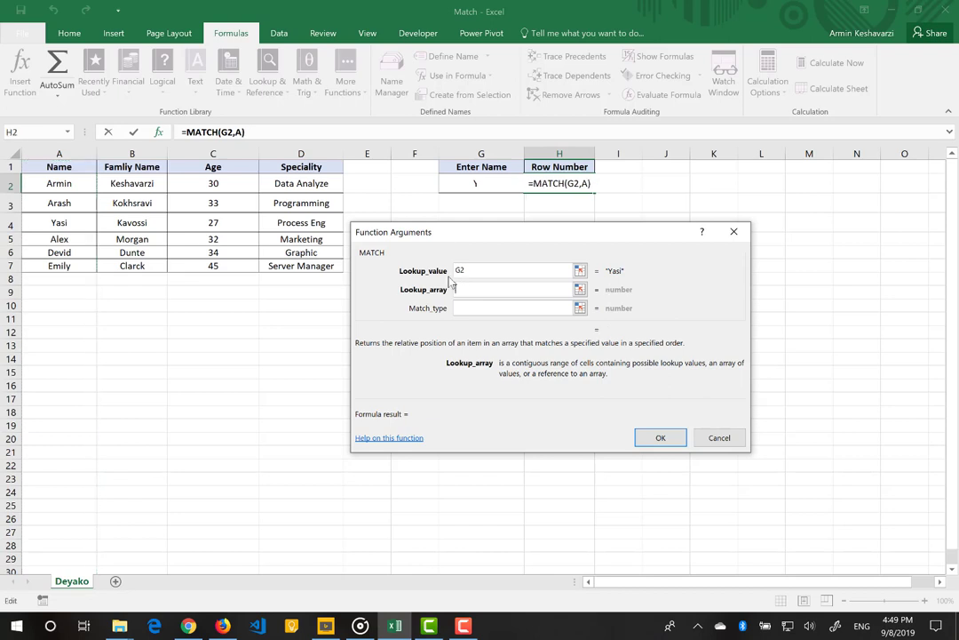
key("Delete")
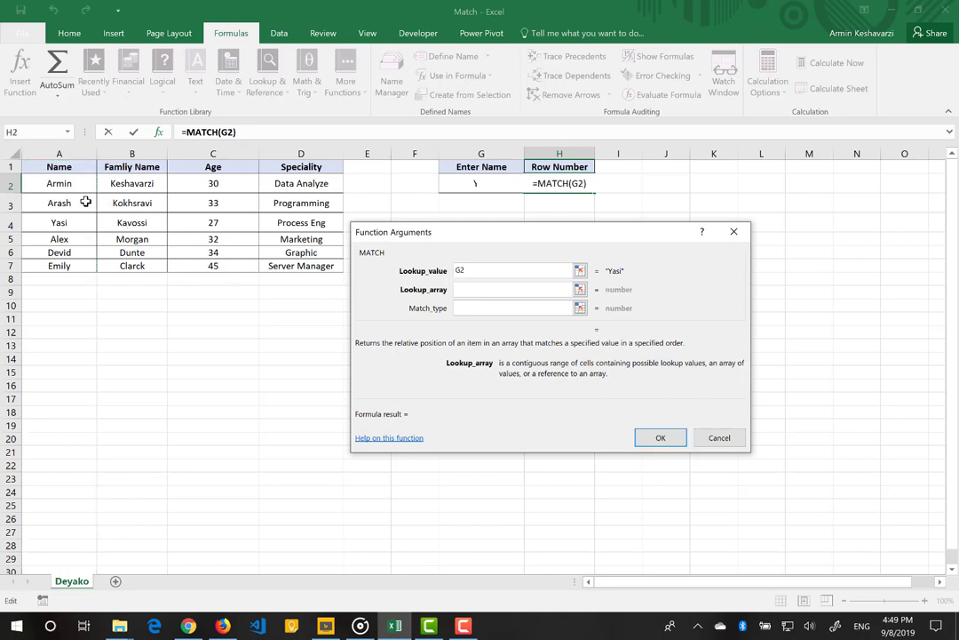
left_click_drag(86, 203, 79, 266)
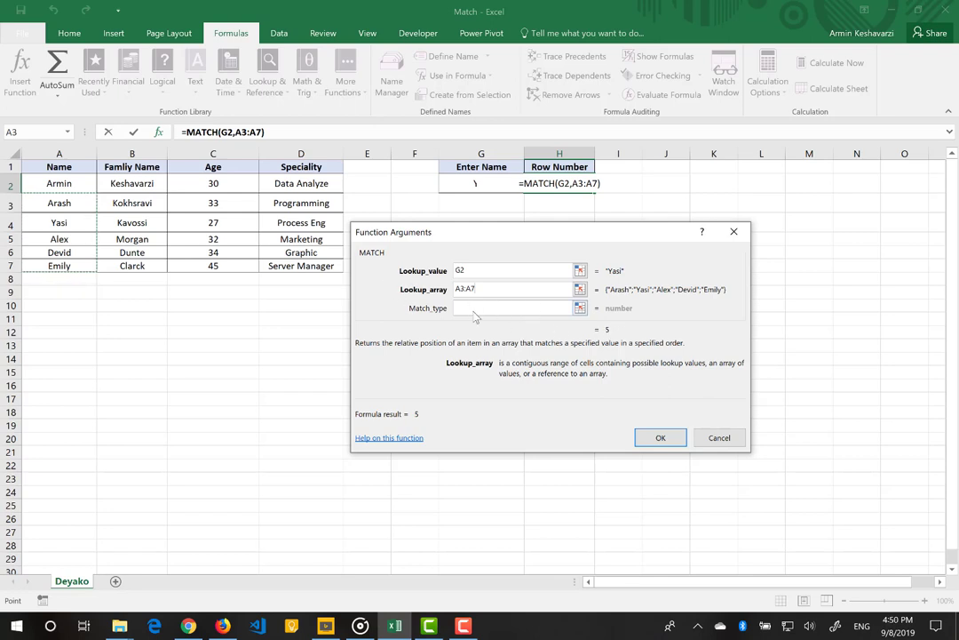
left_click(475, 311)
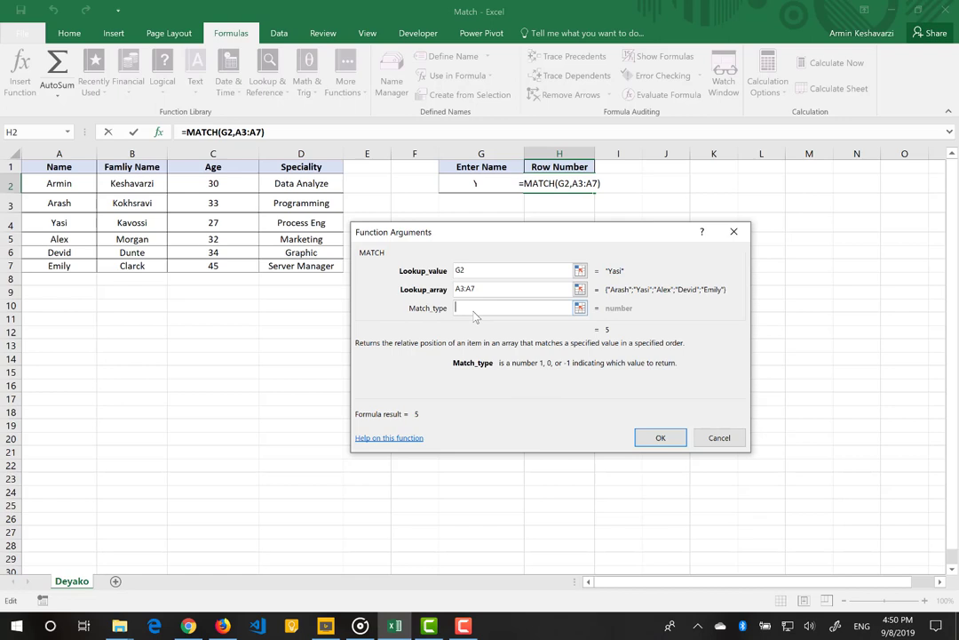
Set match type 0, change the lookup array to A:A, and confirm =MATCH(G2,A:A,0)
type("0")
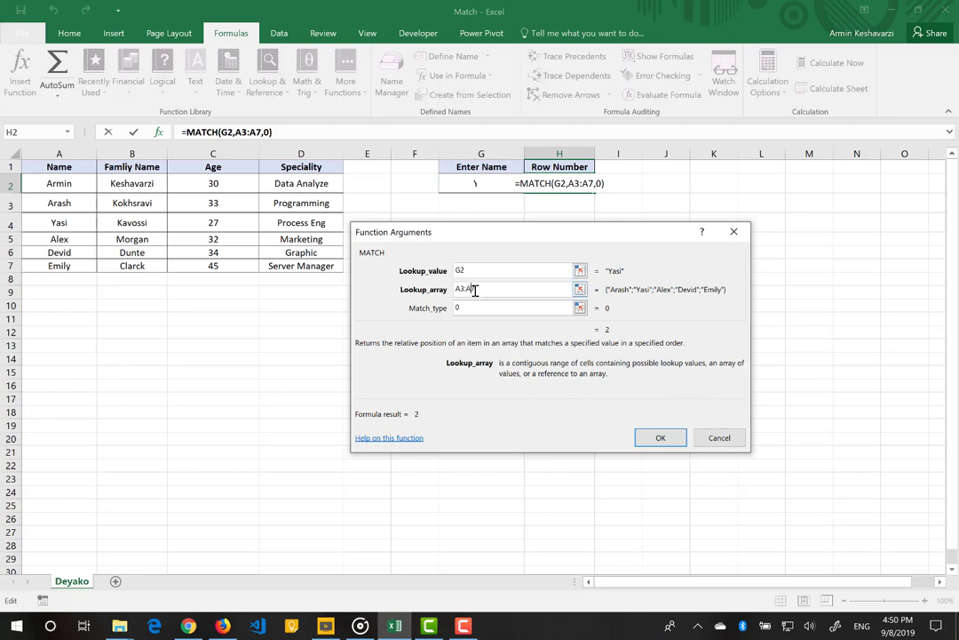
left_click_drag(475, 290, 455, 289)
key("BackSpace")
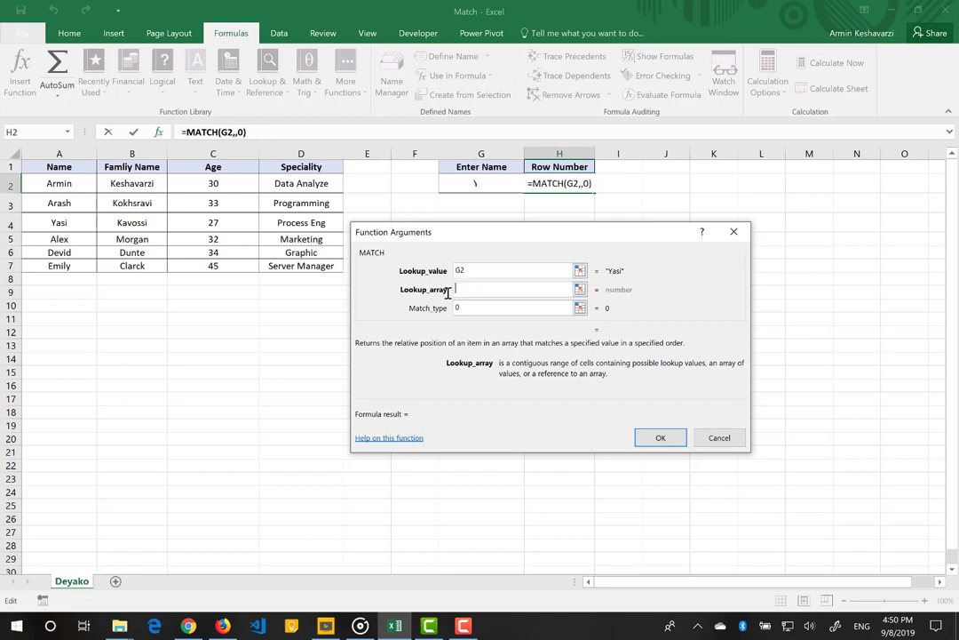
left_click(70, 153)
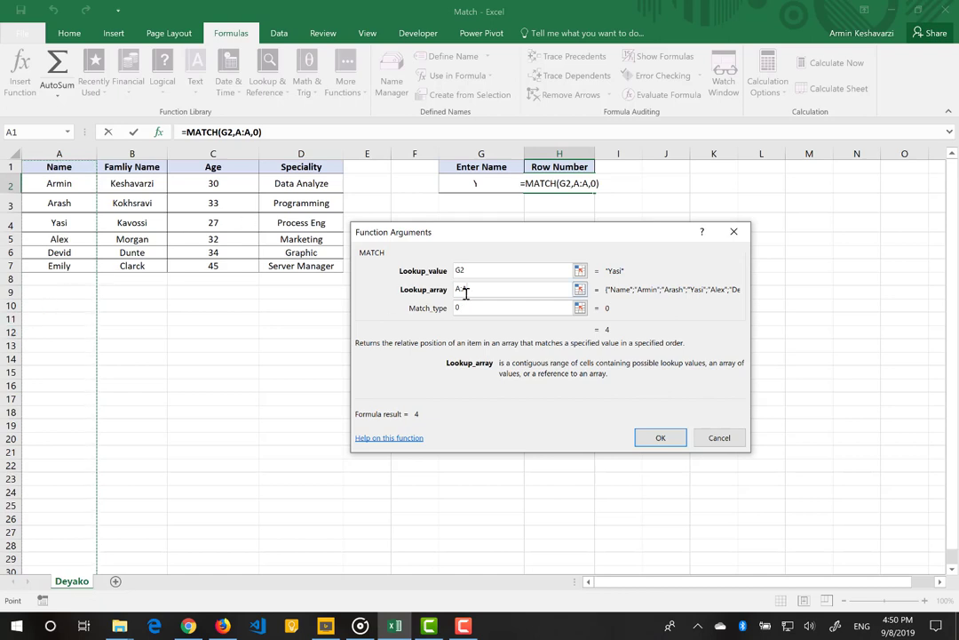
left_click(662, 438)
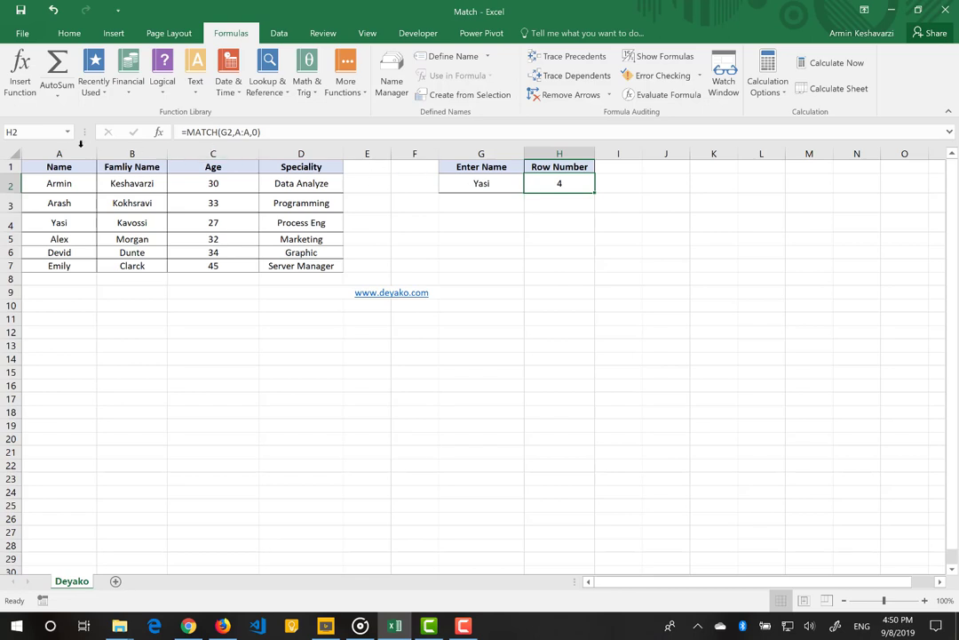
Check row 4's family name, age and speciality against H2's result, then go to Deyako's YouTube channel
left_click_drag(50, 163, 55, 223)
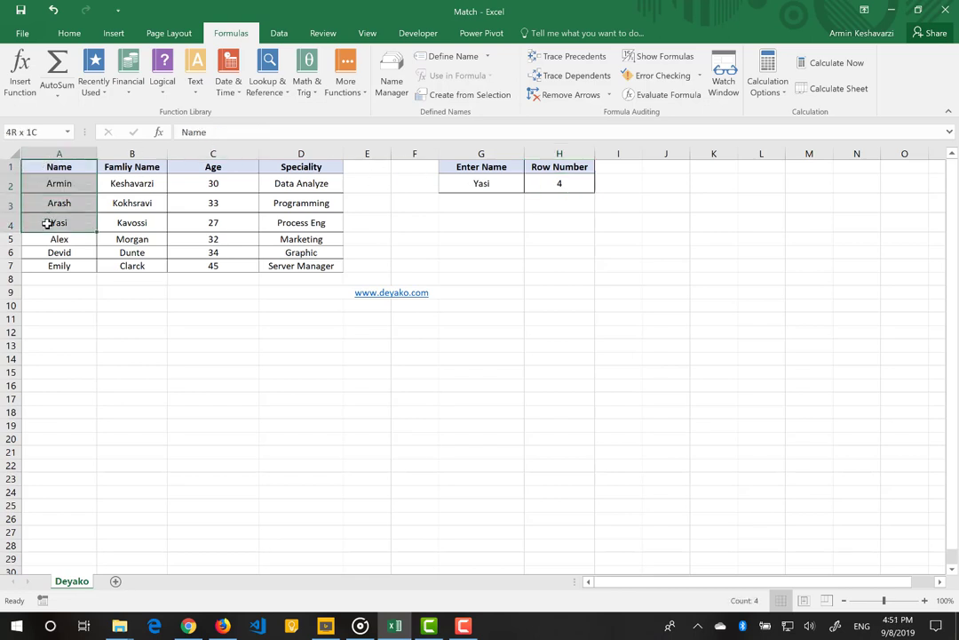
left_click(133, 225)
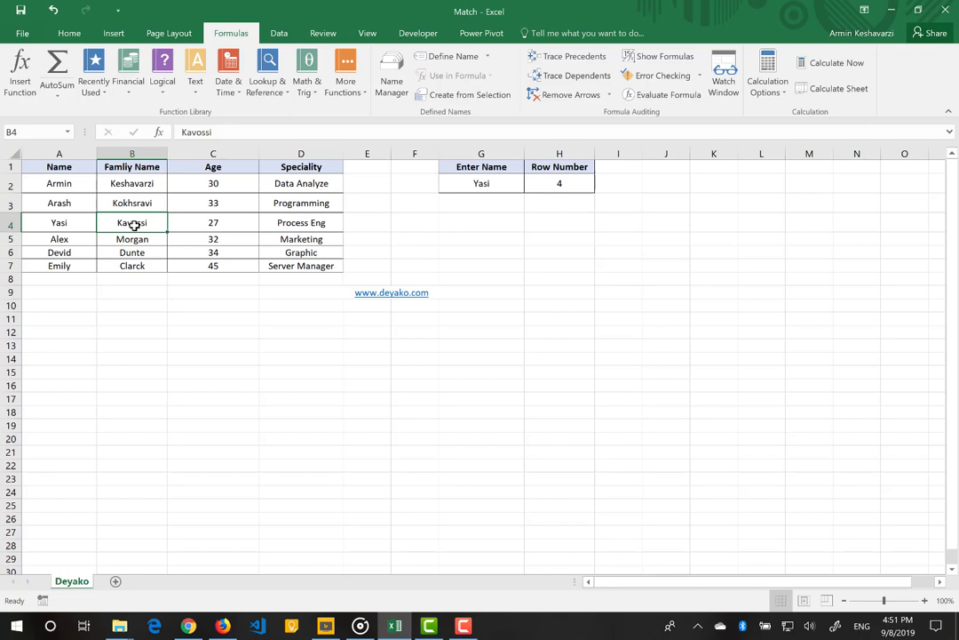
left_click(192, 223)
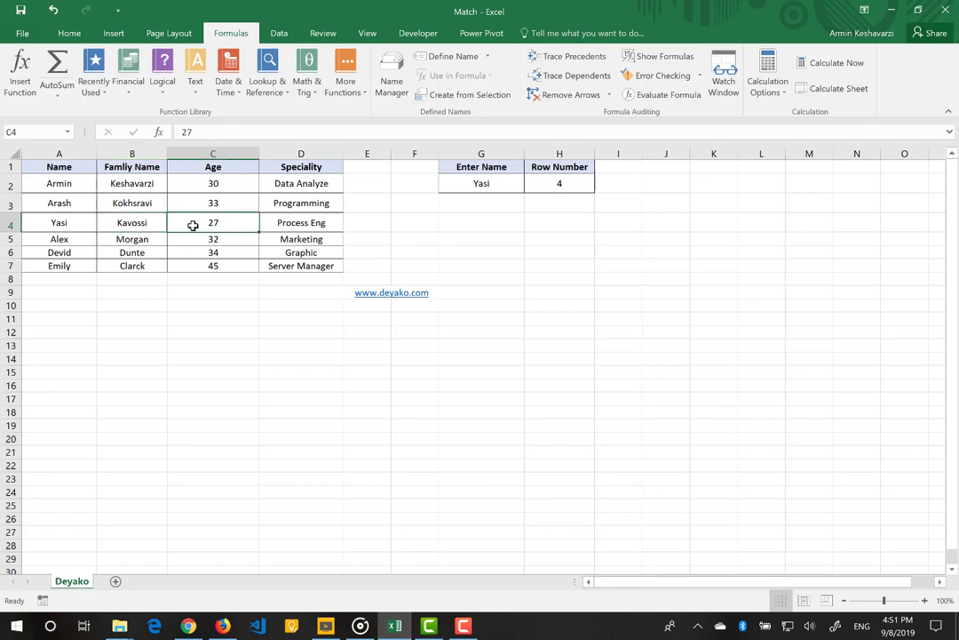
left_click(269, 217)
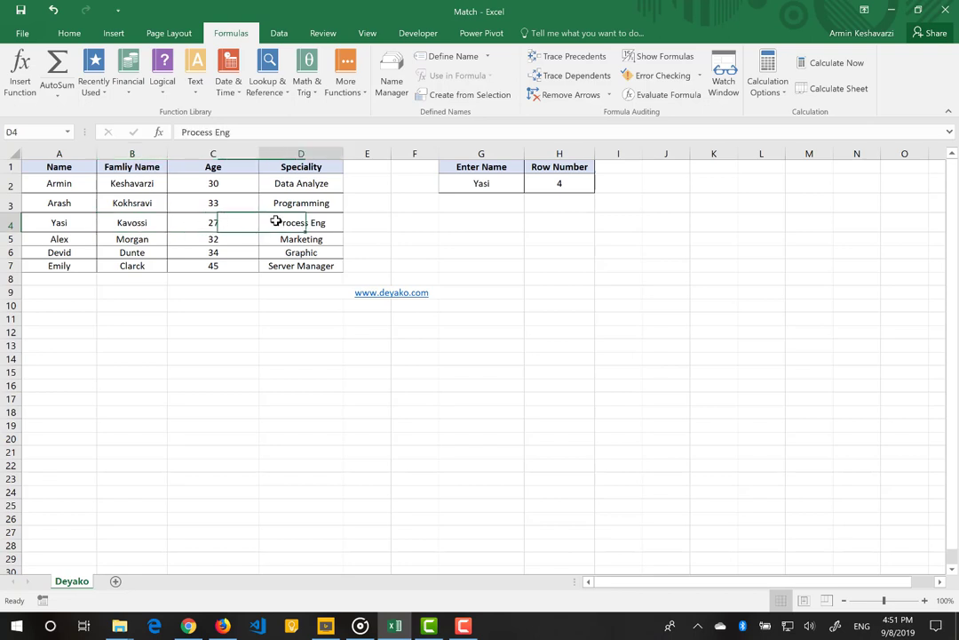
left_click(538, 182)
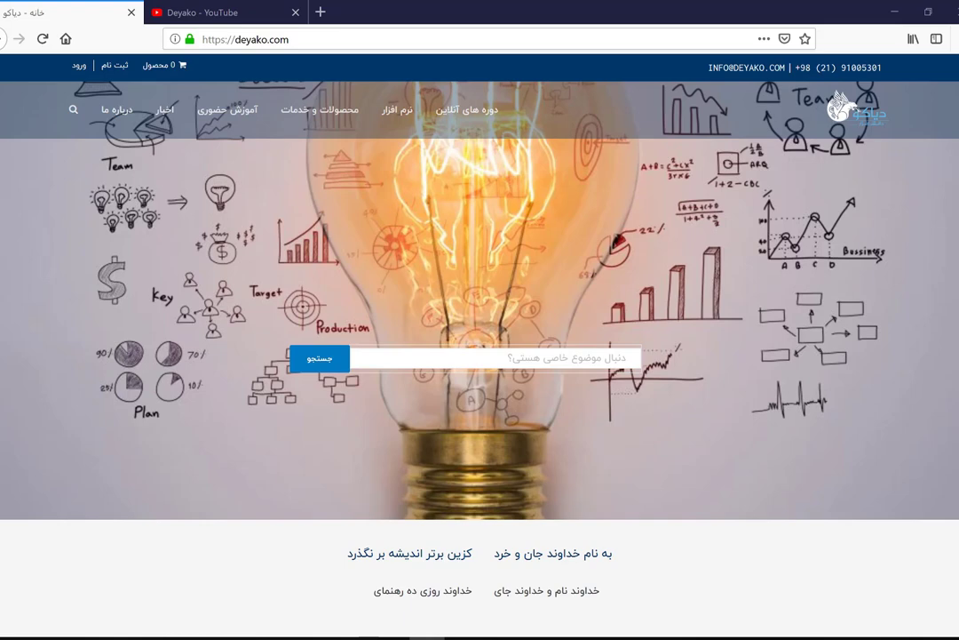
left_click(231, 12)
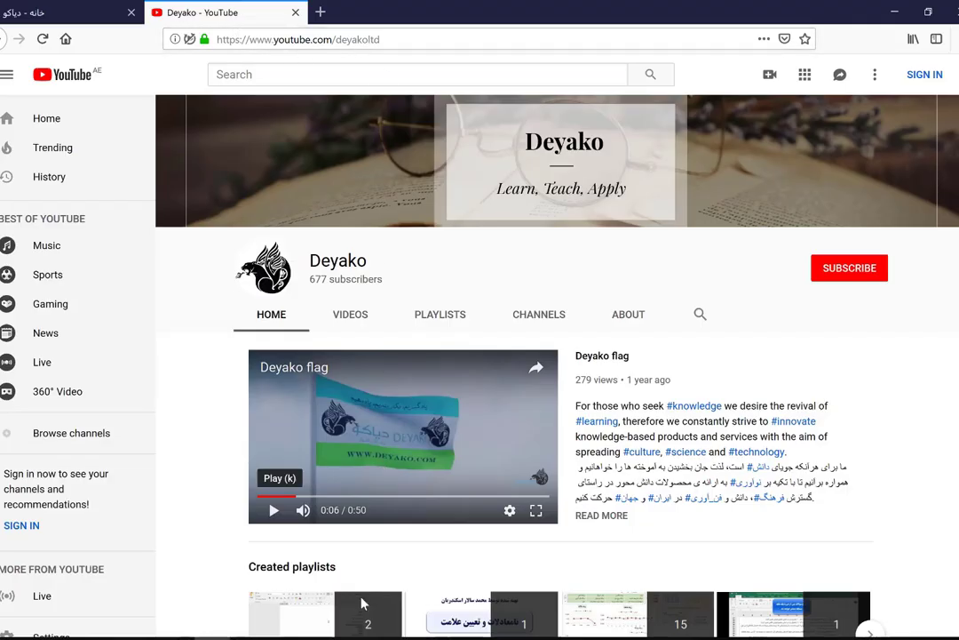